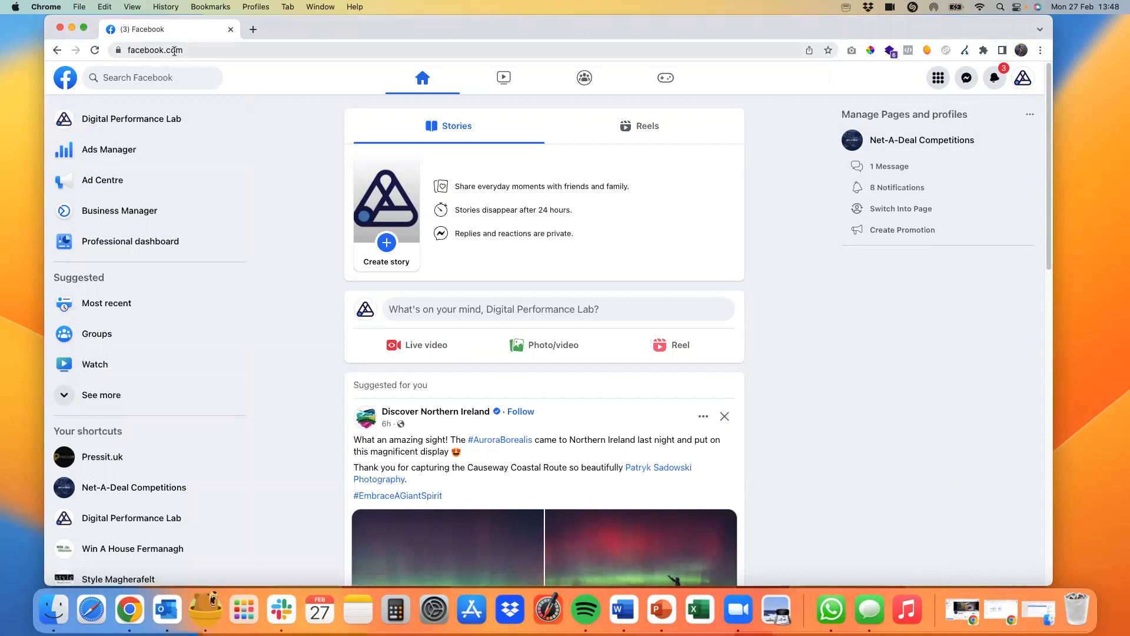
Step: Go to Ads Manager and open the Audiences tool from its full list of tools
left_click(115, 151)
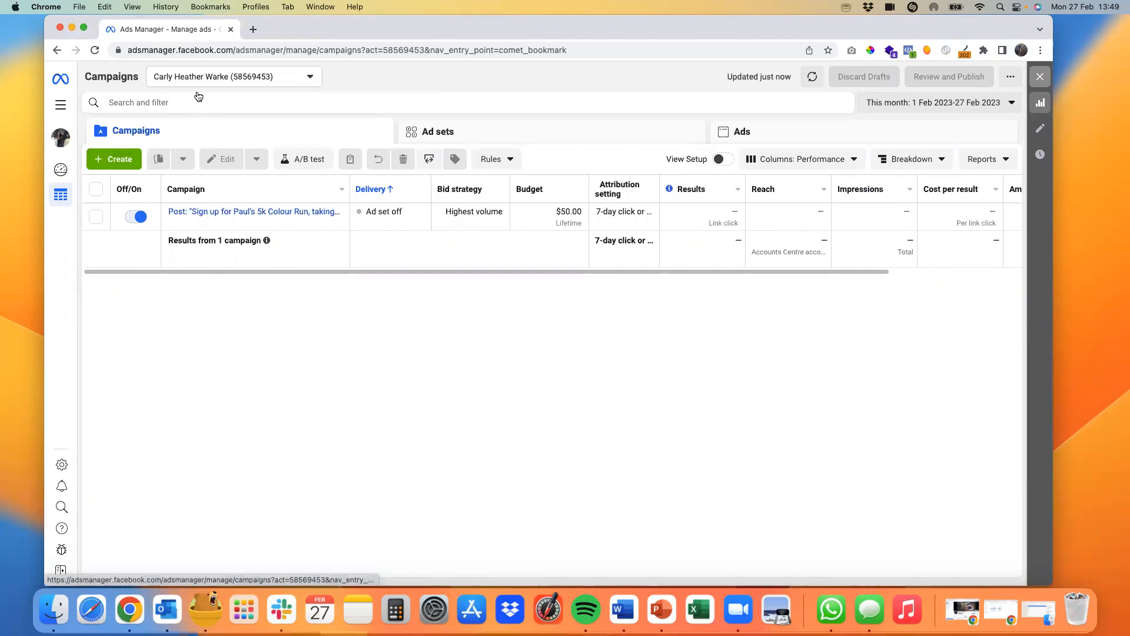
left_click(61, 106)
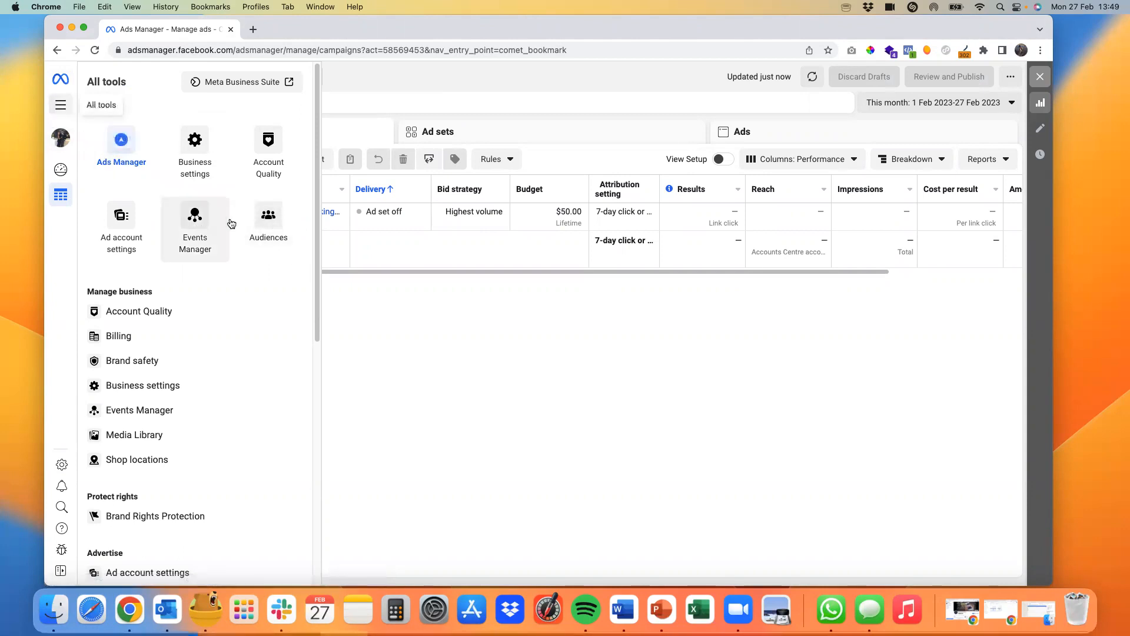
left_click(273, 231)
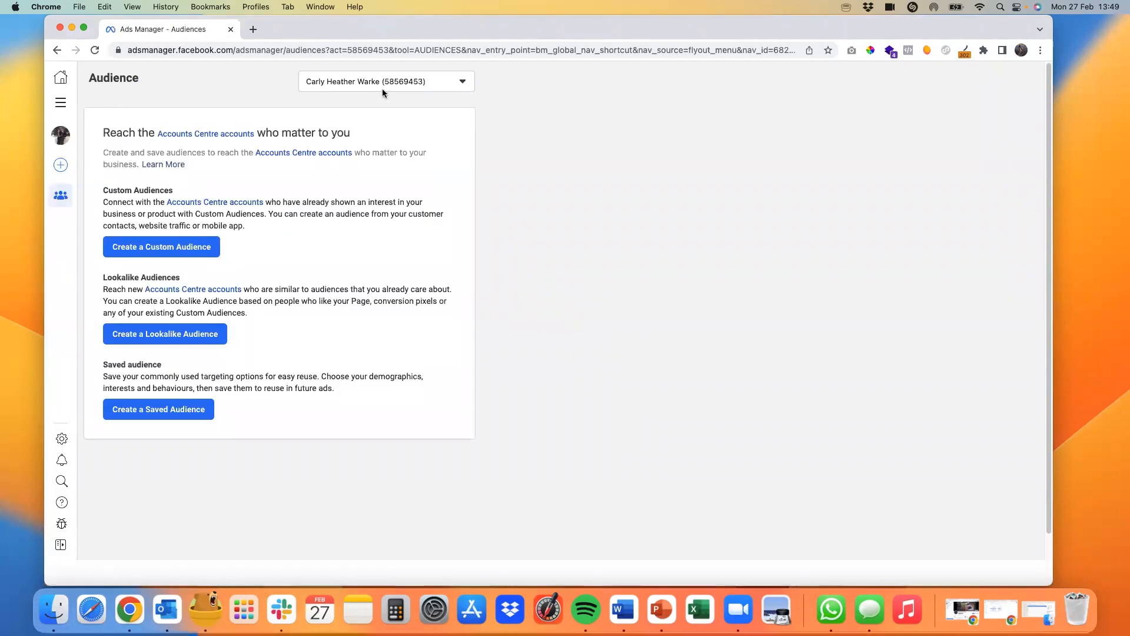
Step: Switch the audience list to the Digital Performance Lab ad account
left_click(394, 87)
left_click(385, 166)
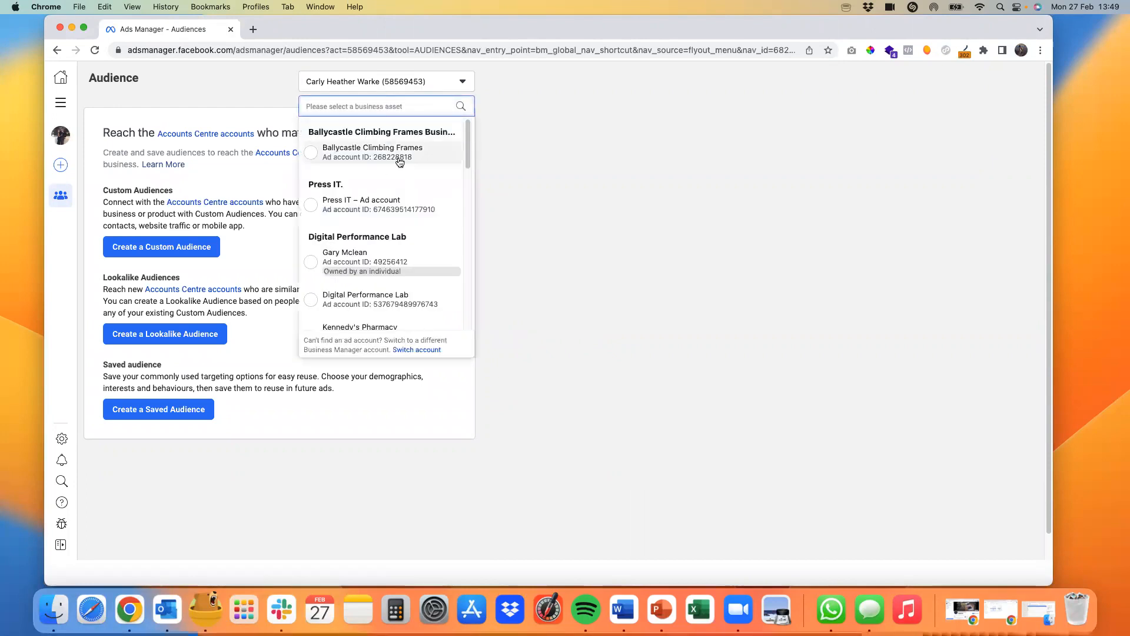
scroll(368, 207, "down", 4)
left_click(372, 188)
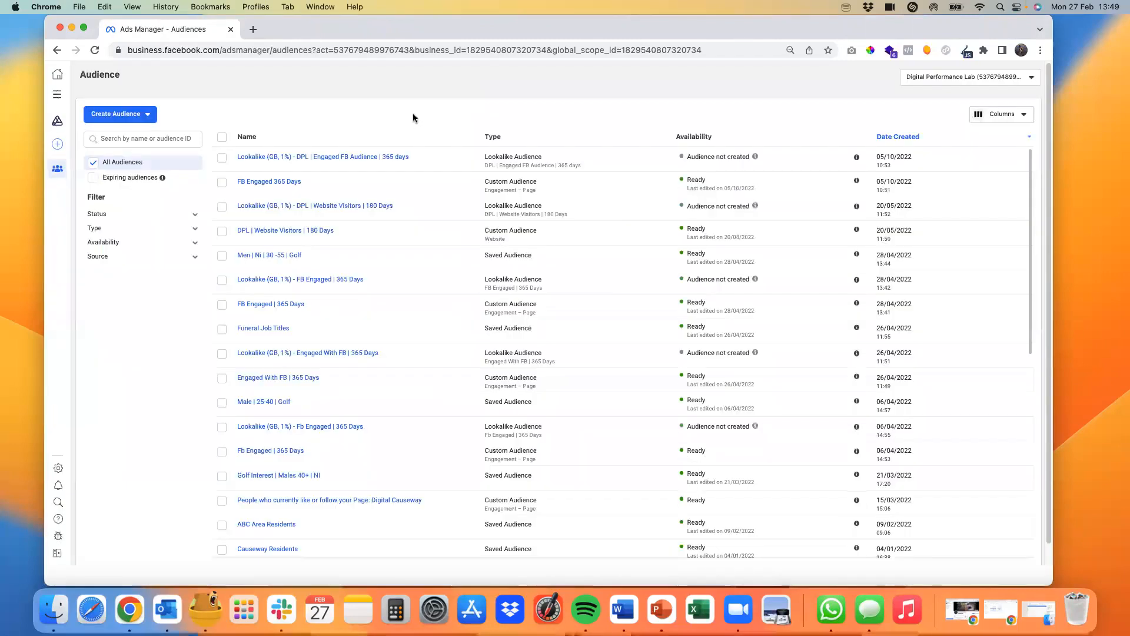
Step: Start a new Custom Audience that uses Website as its source
left_click(131, 117)
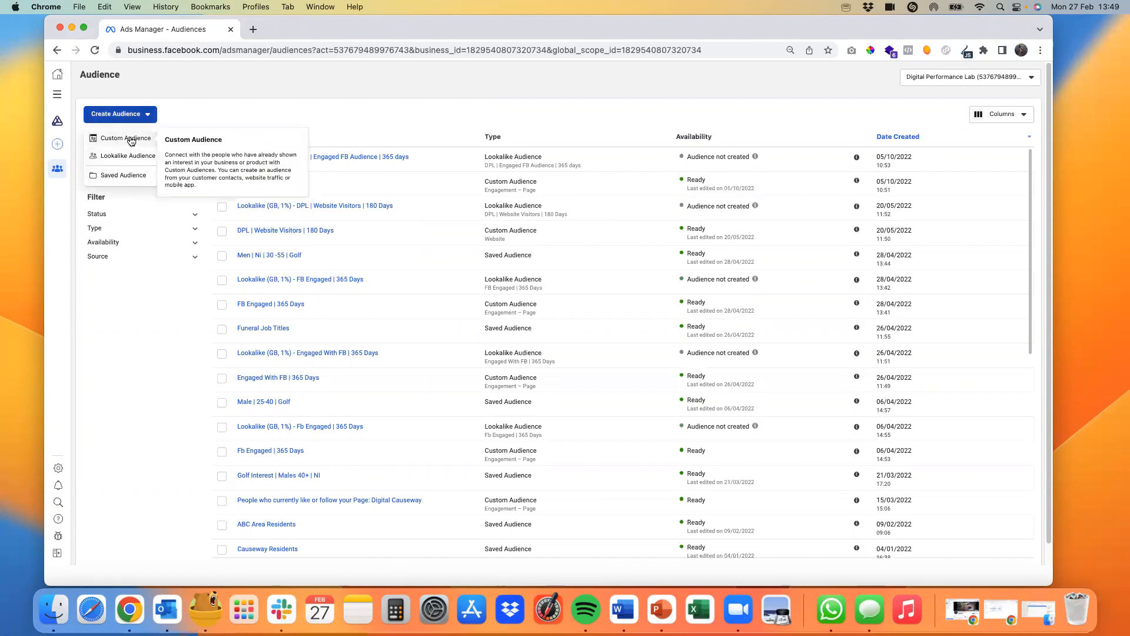
left_click(130, 139)
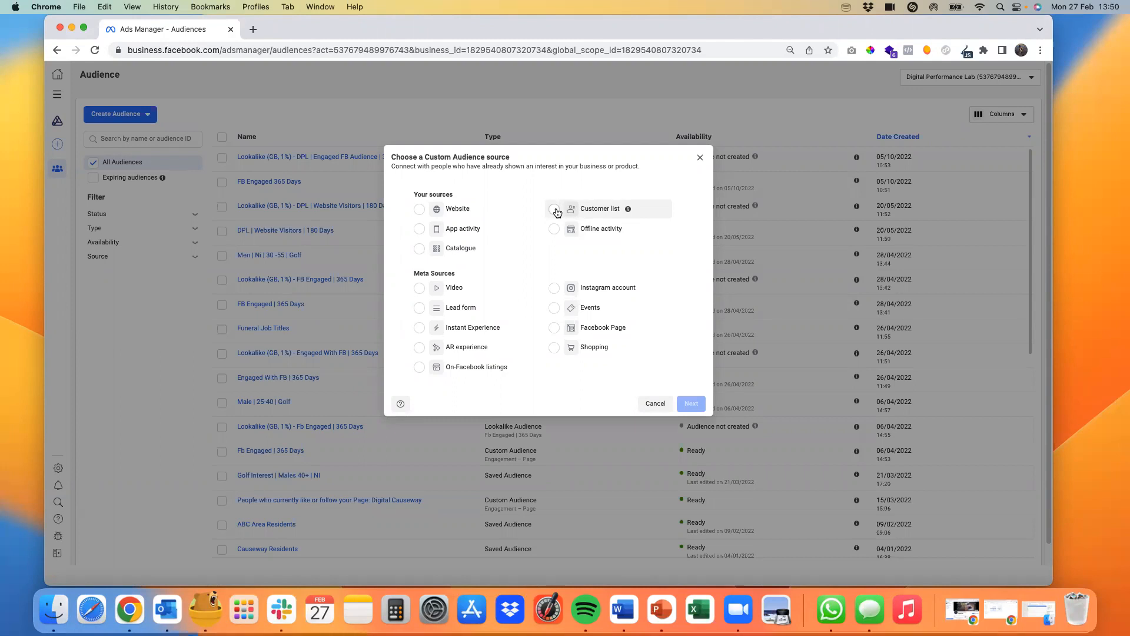
left_click(418, 211)
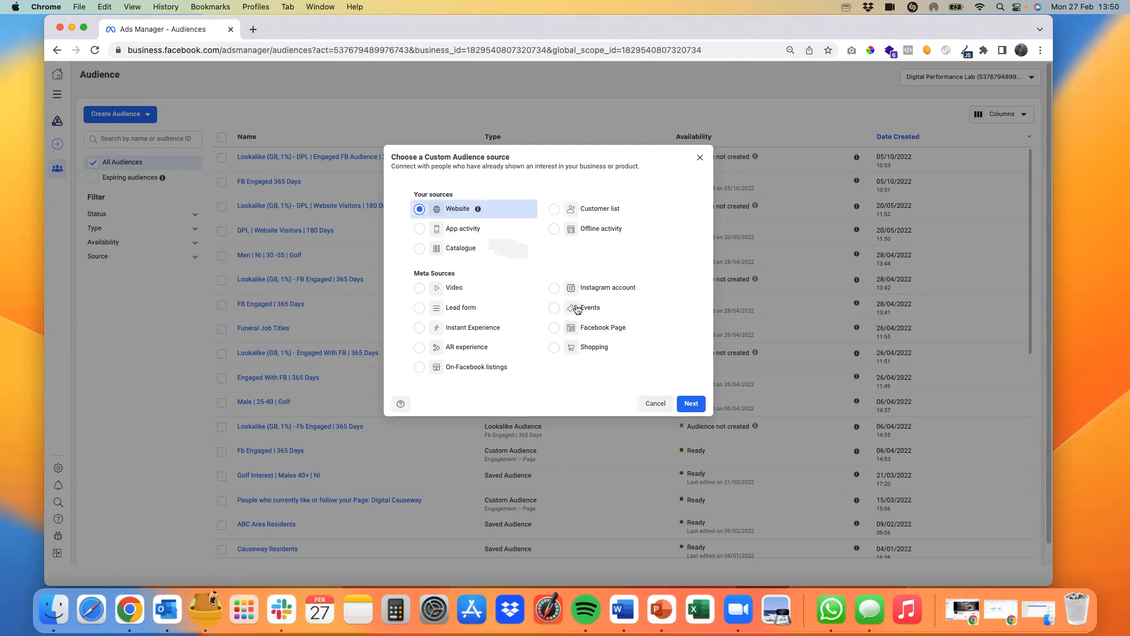
left_click(692, 403)
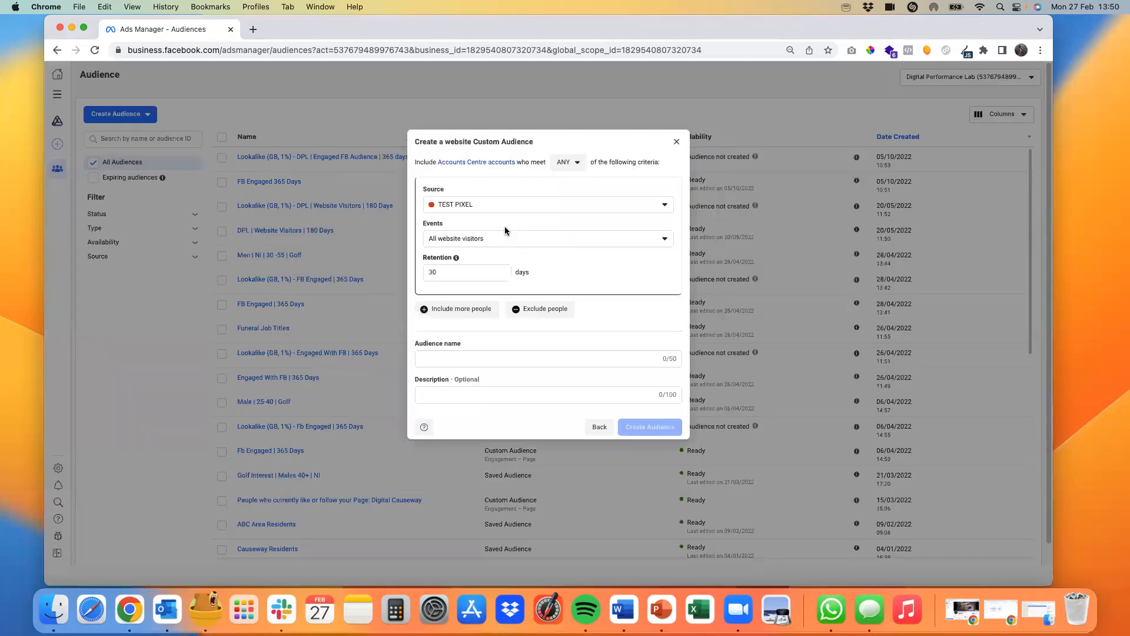
Step: Choose Digital Performance Lab Pixel as the audience's source and All website visitors as its event
left_click(468, 205)
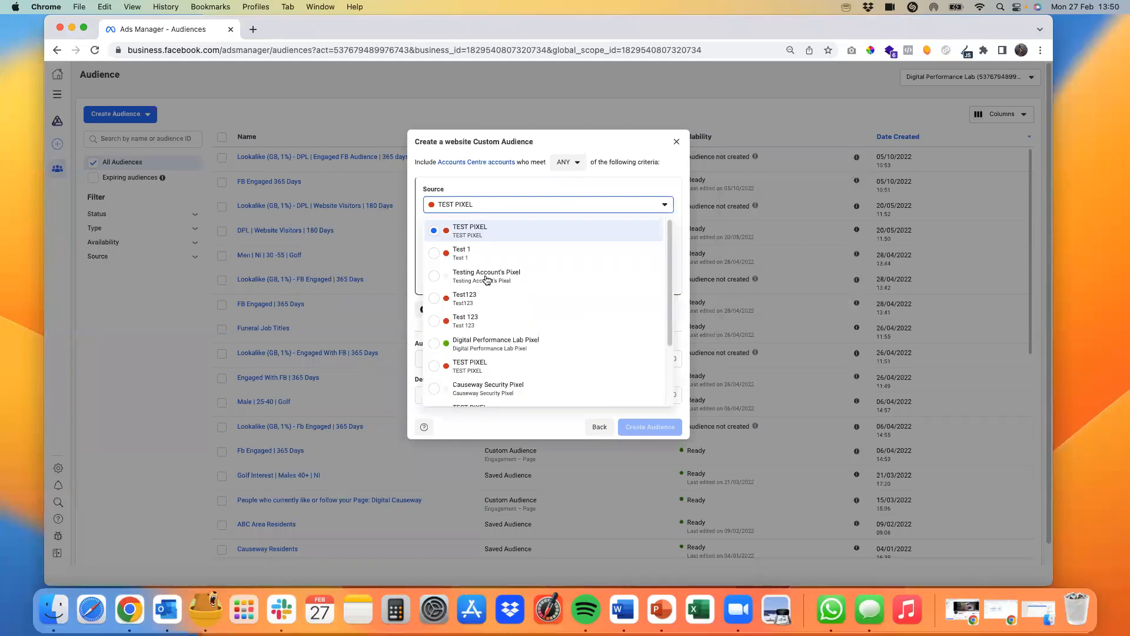
left_click(490, 346)
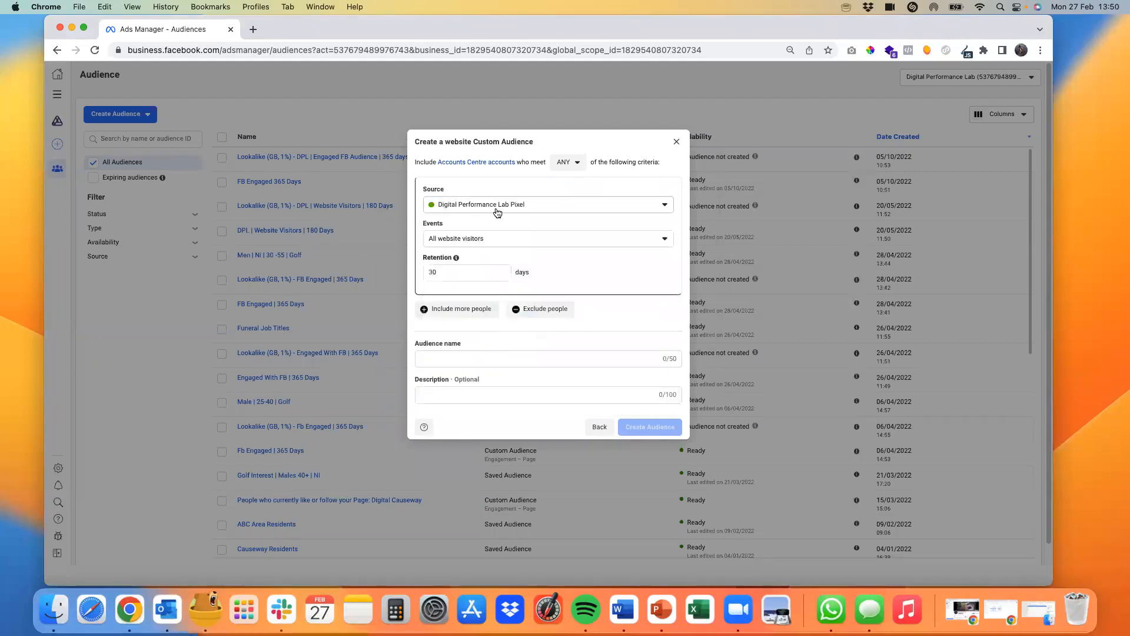
left_click(457, 240)
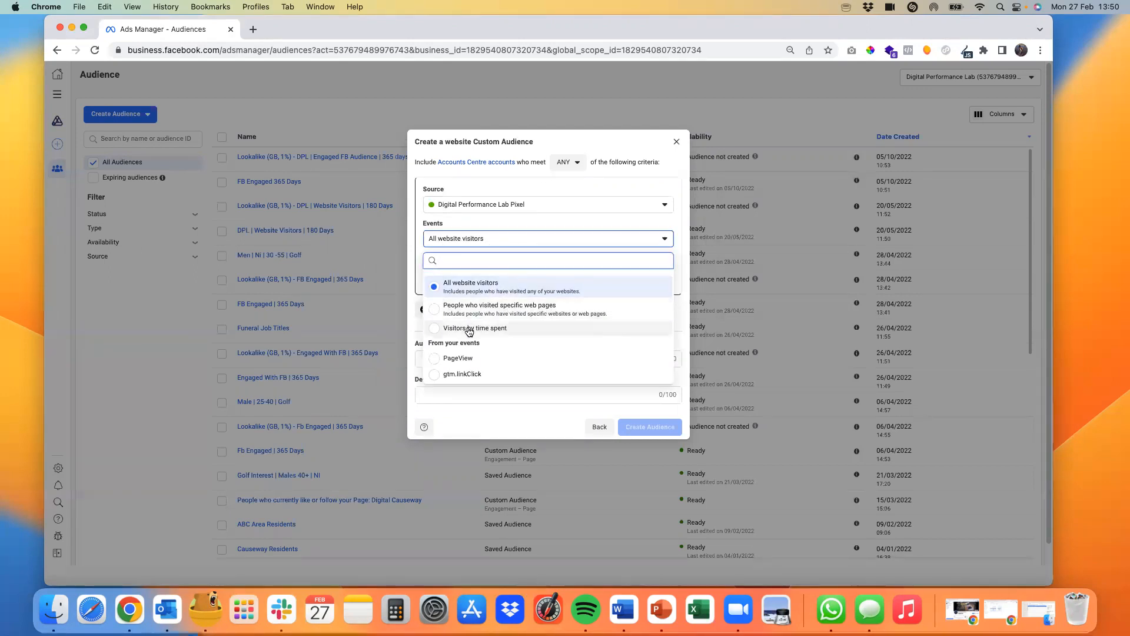
left_click(482, 286)
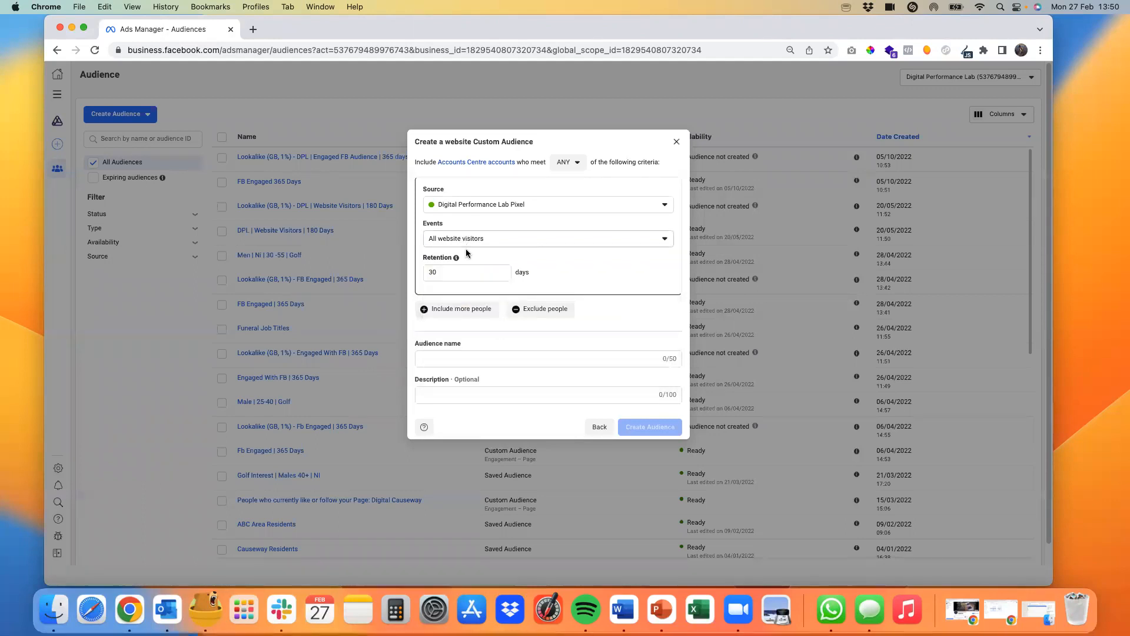
Step: Set the website audience's retention to 180 days
left_click_drag(453, 272, 424, 273)
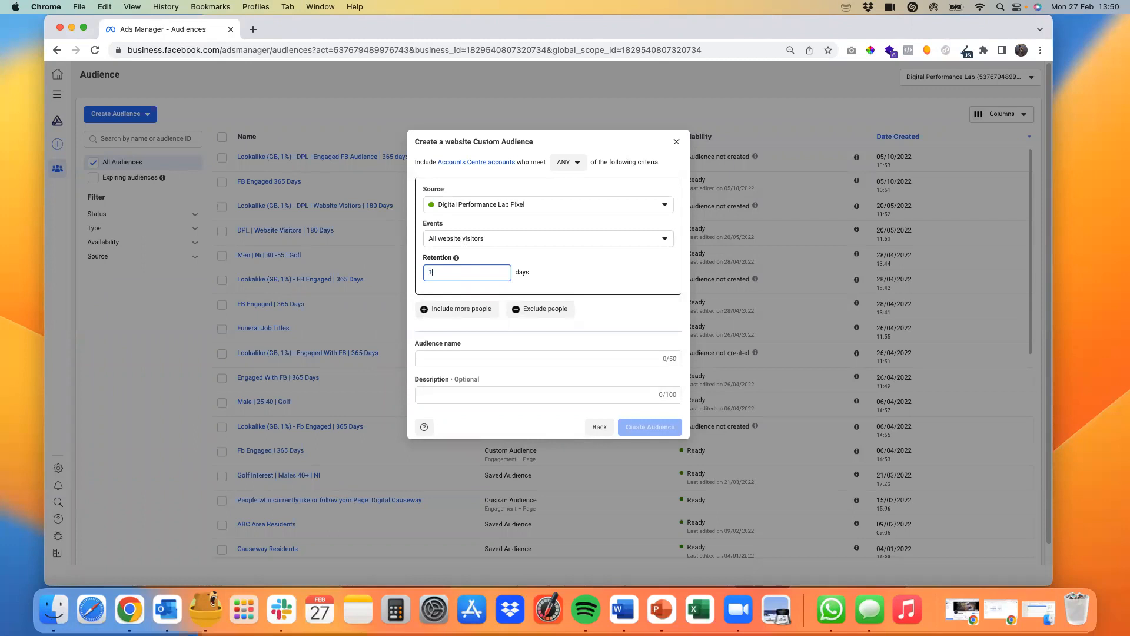
double_click(435, 276)
type("3")
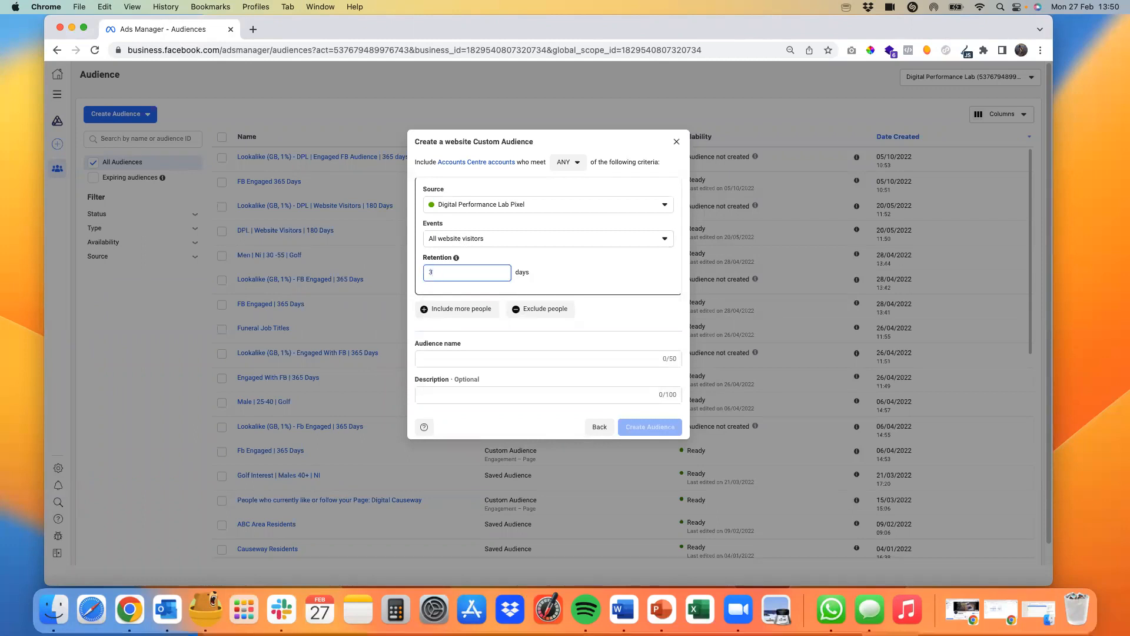
type("65")
key("BackSpace")
key("BackSpace")
key("BackSpace")
type("180")
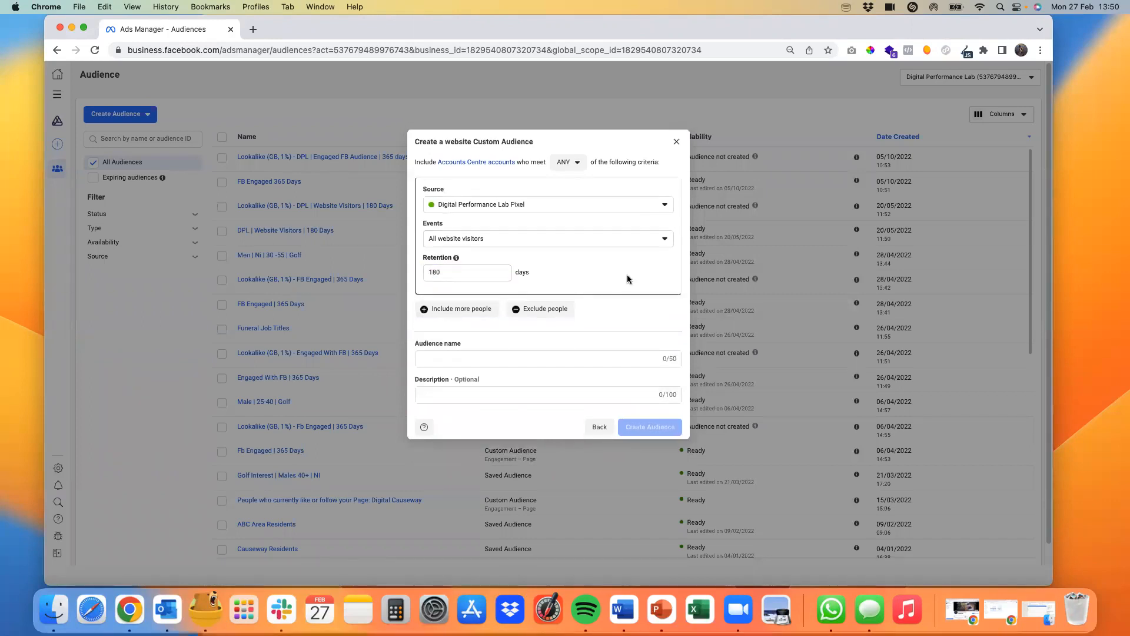
Step: Name the audience "Website Visitors | 180 Days", create it and close the completion dialog
left_click(515, 361)
type("Website visitors")
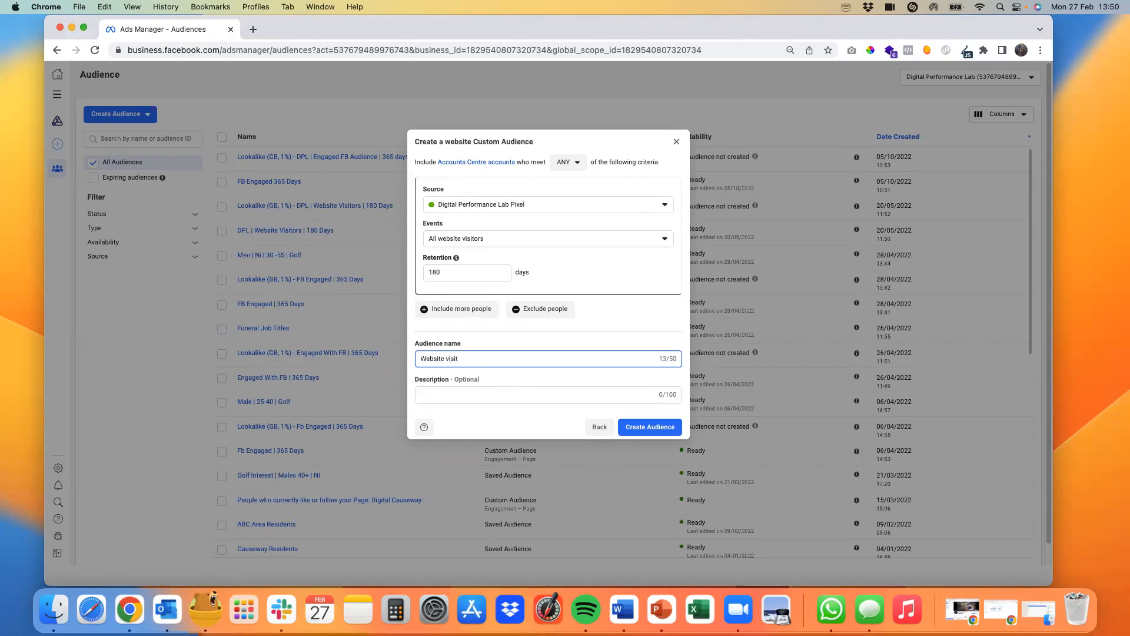
key("BackSpace")
type("Visitors | 180 Days")
left_click(626, 393)
left_click(641, 436)
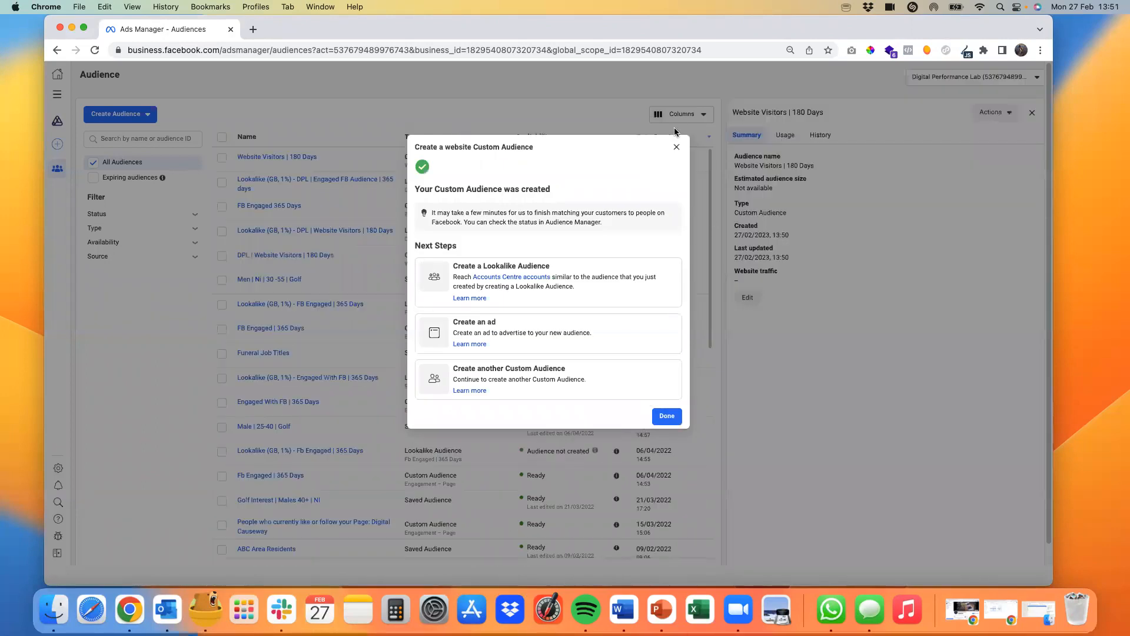
left_click(676, 152)
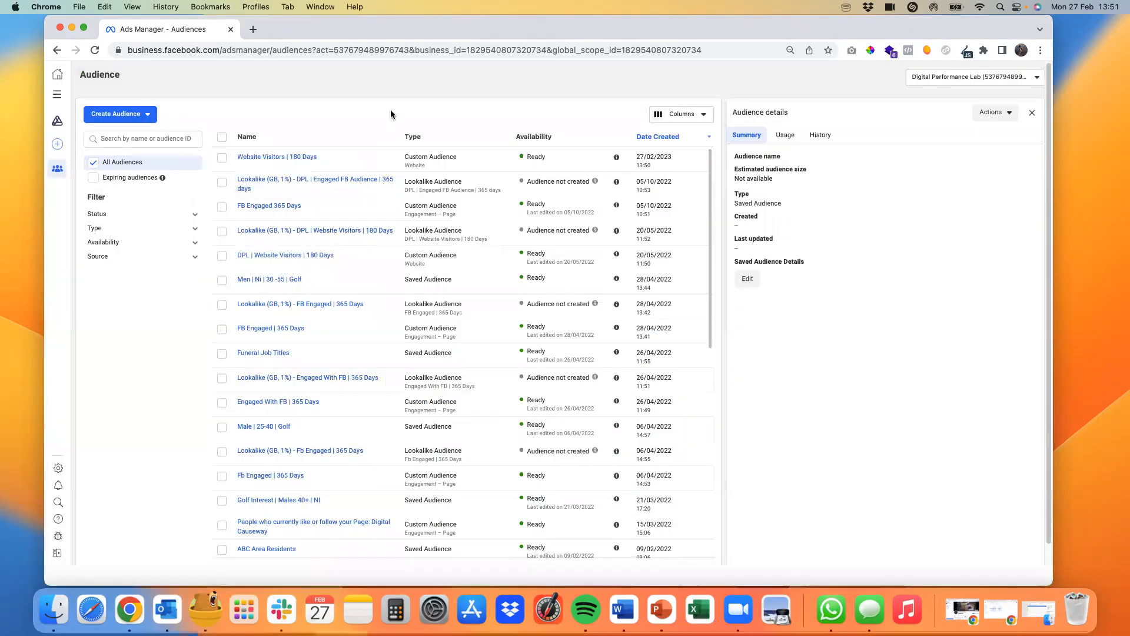
mouse_move(258, 163)
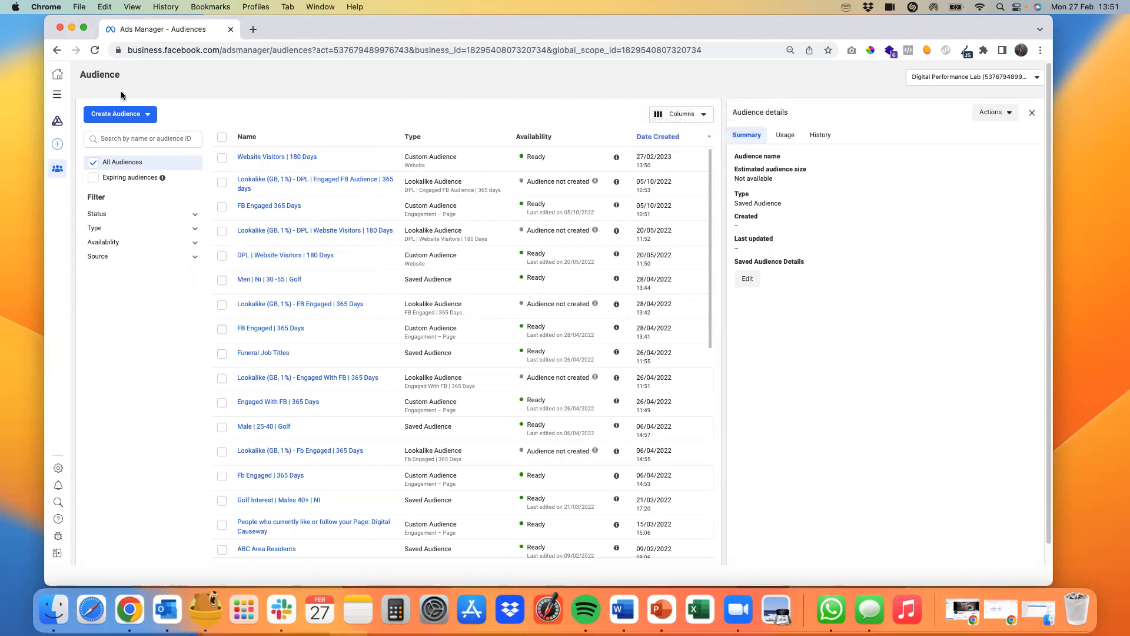
left_click(121, 115)
left_click(115, 142)
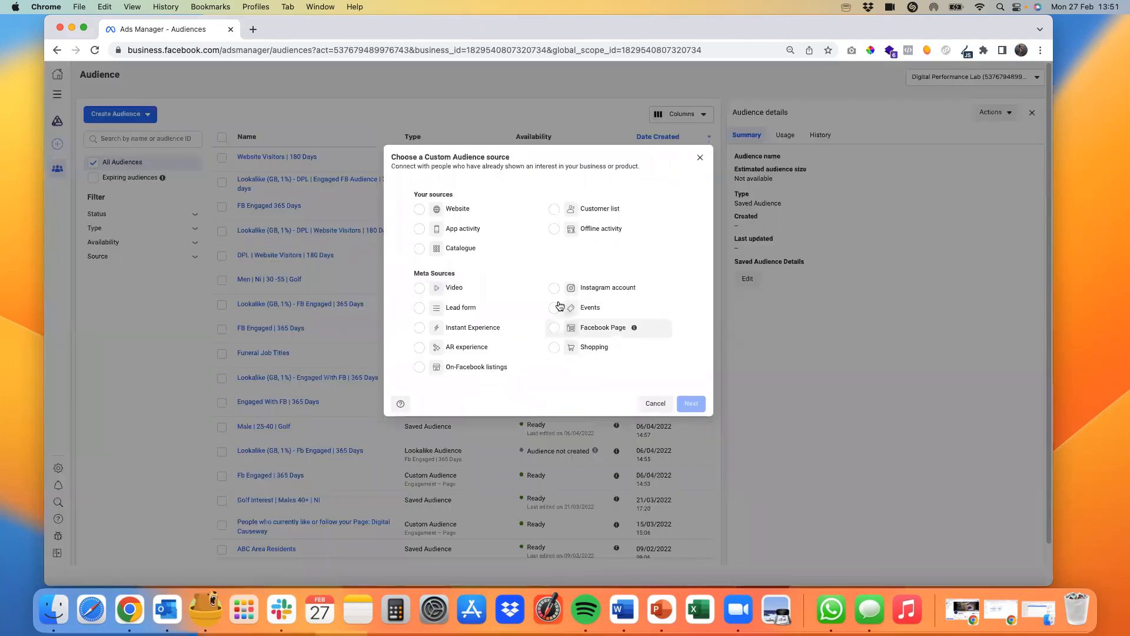
left_click(617, 290)
left_click(690, 404)
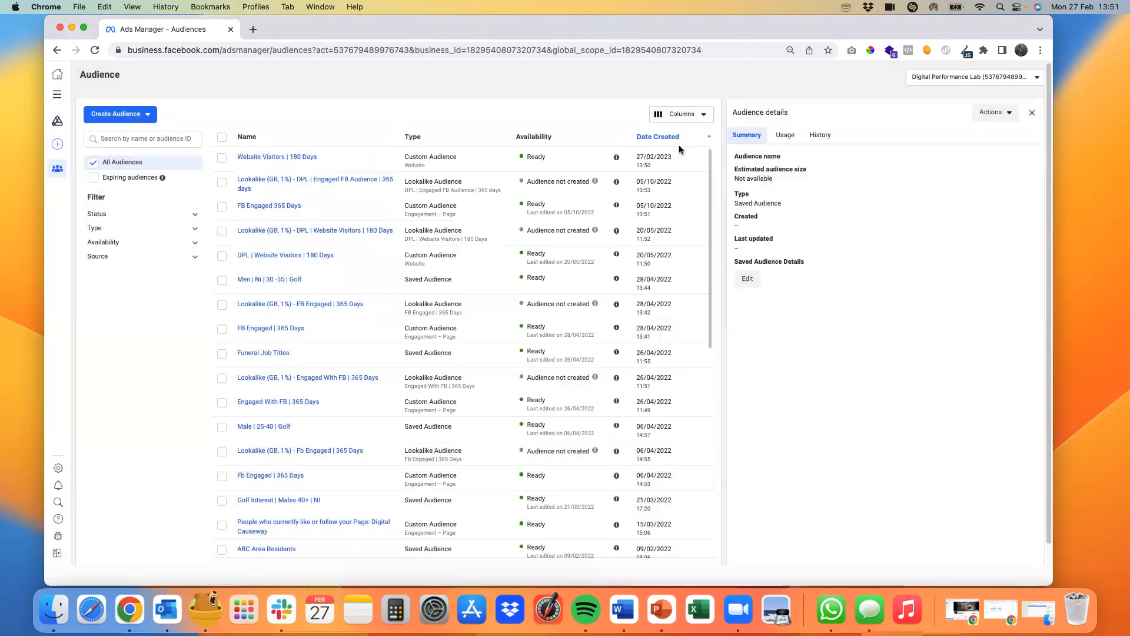
left_click(677, 144)
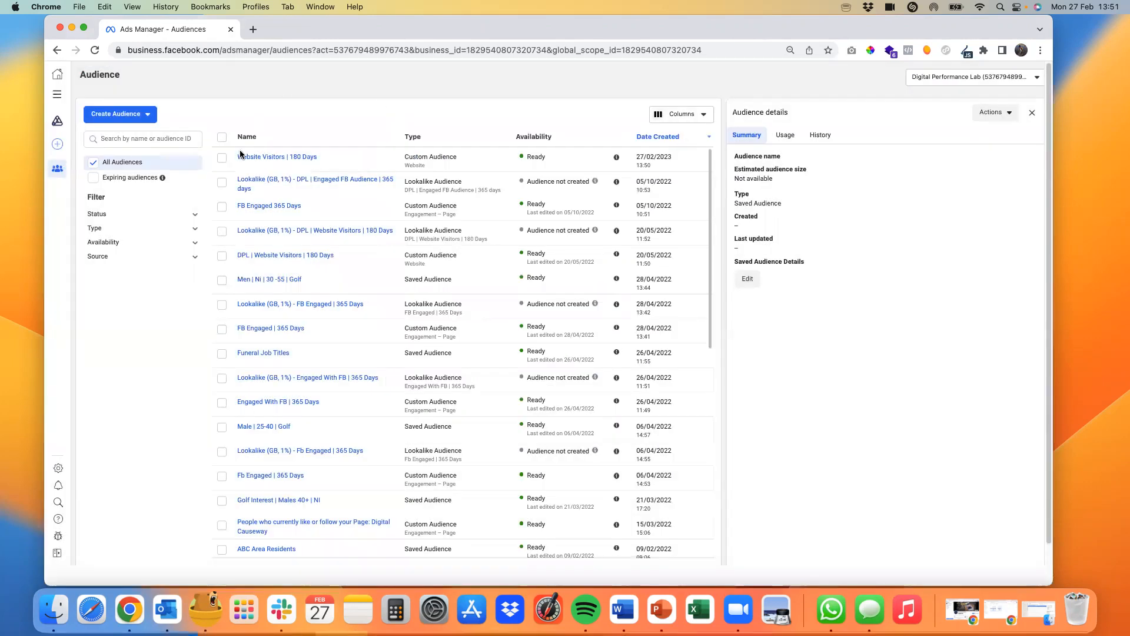
Step: Start a Lookalike Audience from the new website audience, choosing "Website Visitors | 180 Days" among the other sources as its lookalike source
left_click(222, 159)
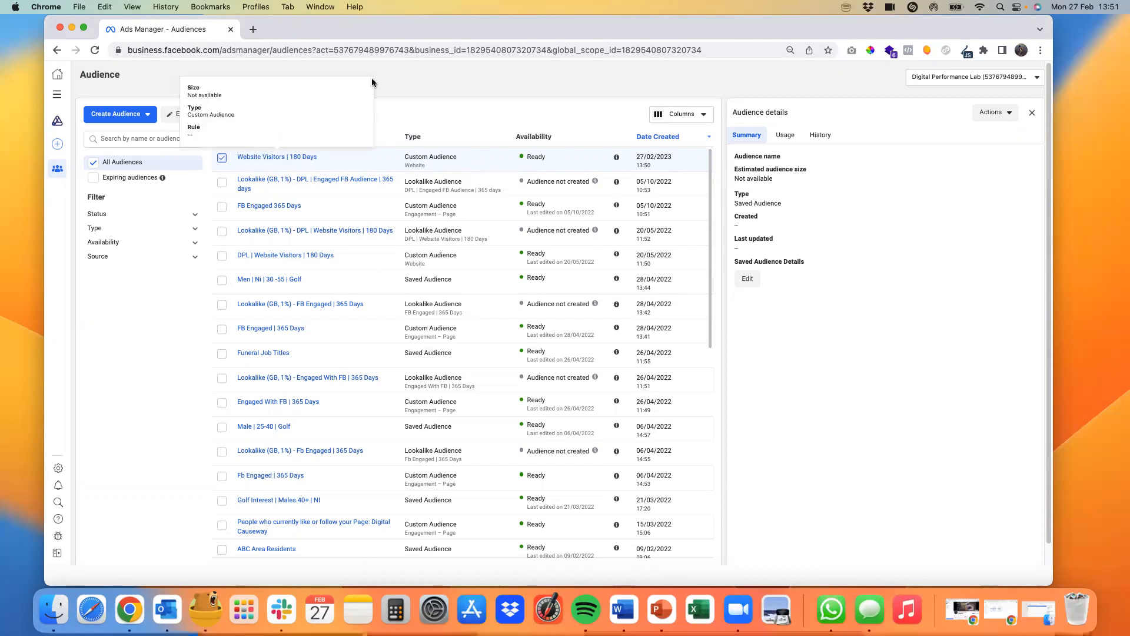
left_click(294, 116)
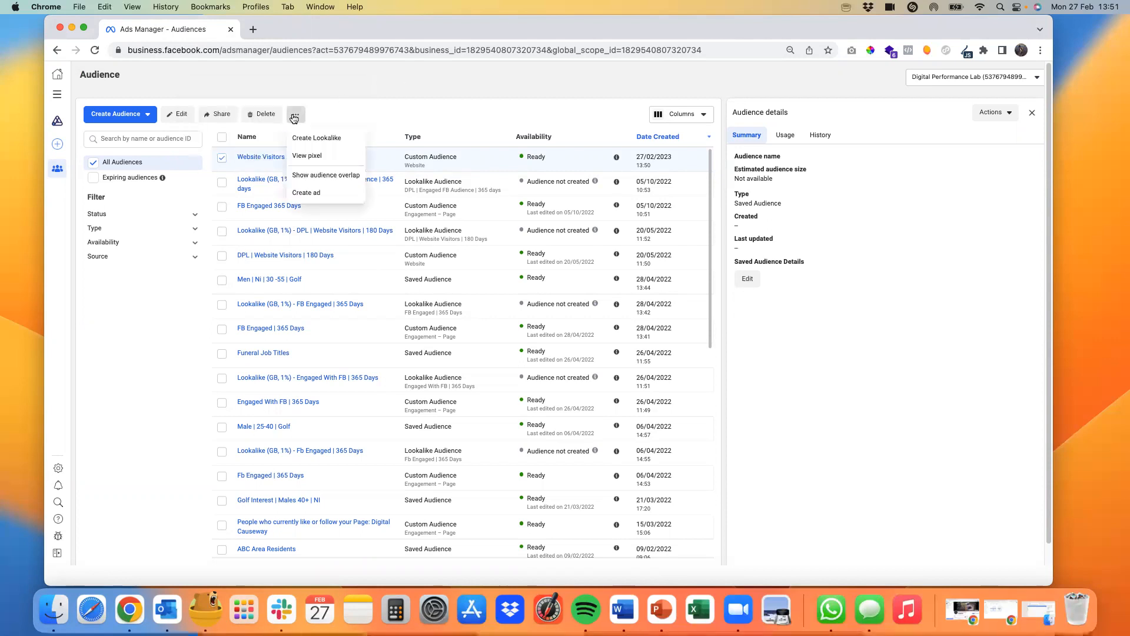
left_click(331, 140)
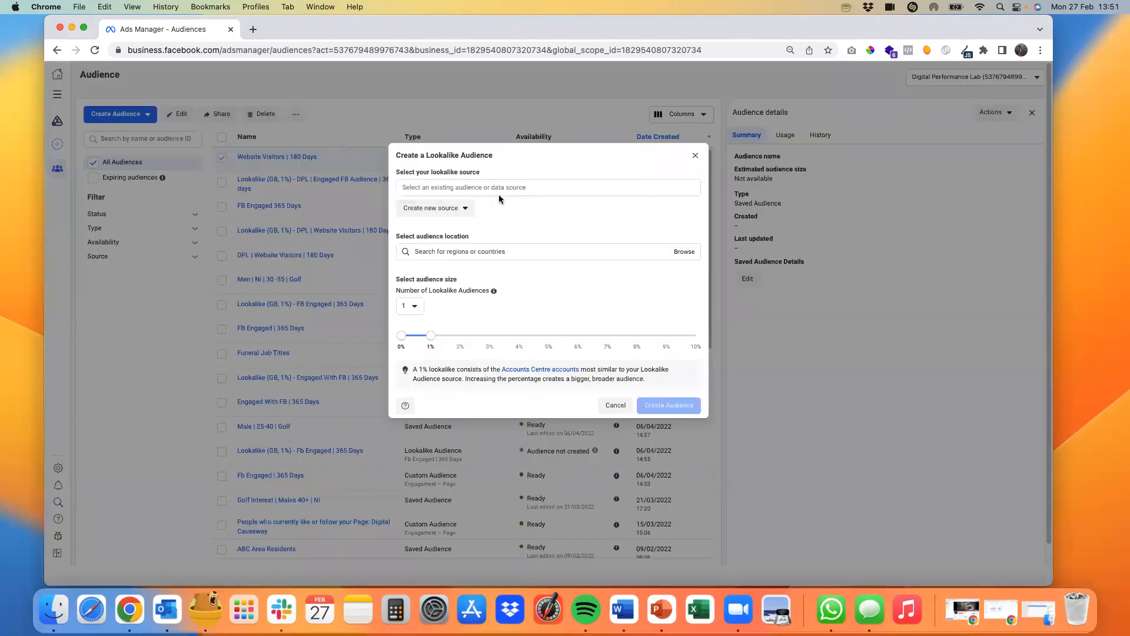
left_click(419, 186)
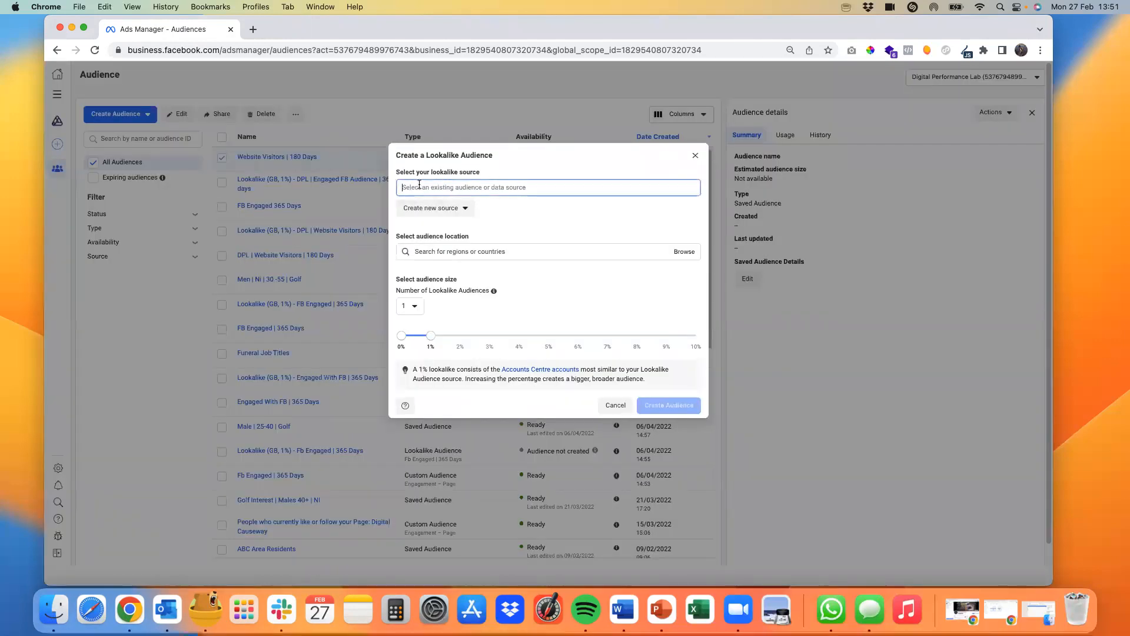
left_click(440, 186)
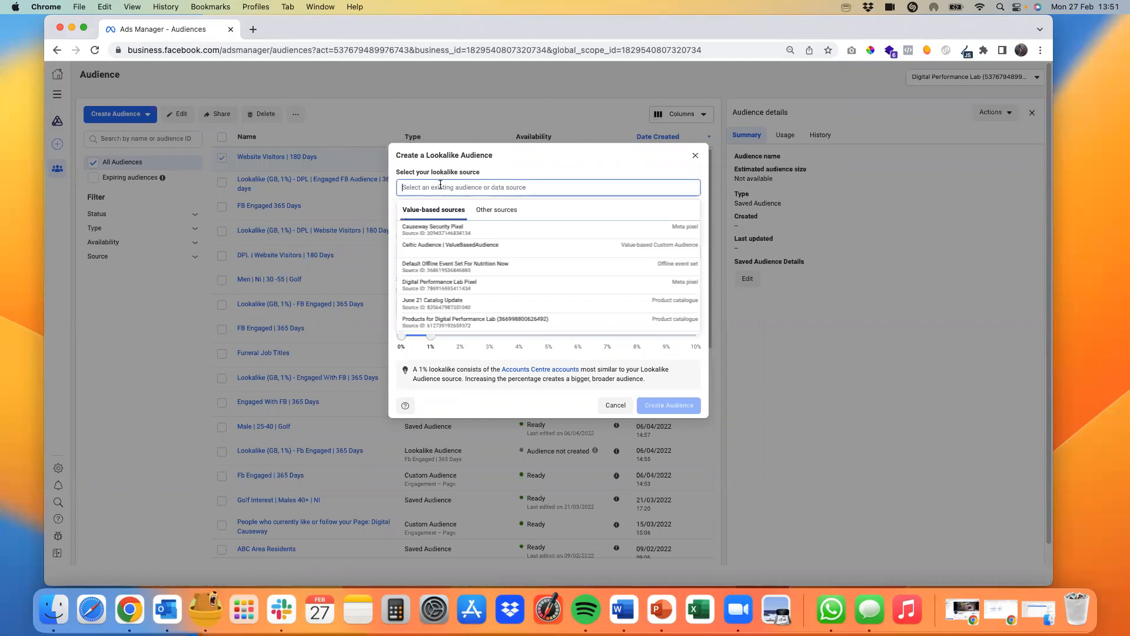
left_click(497, 211)
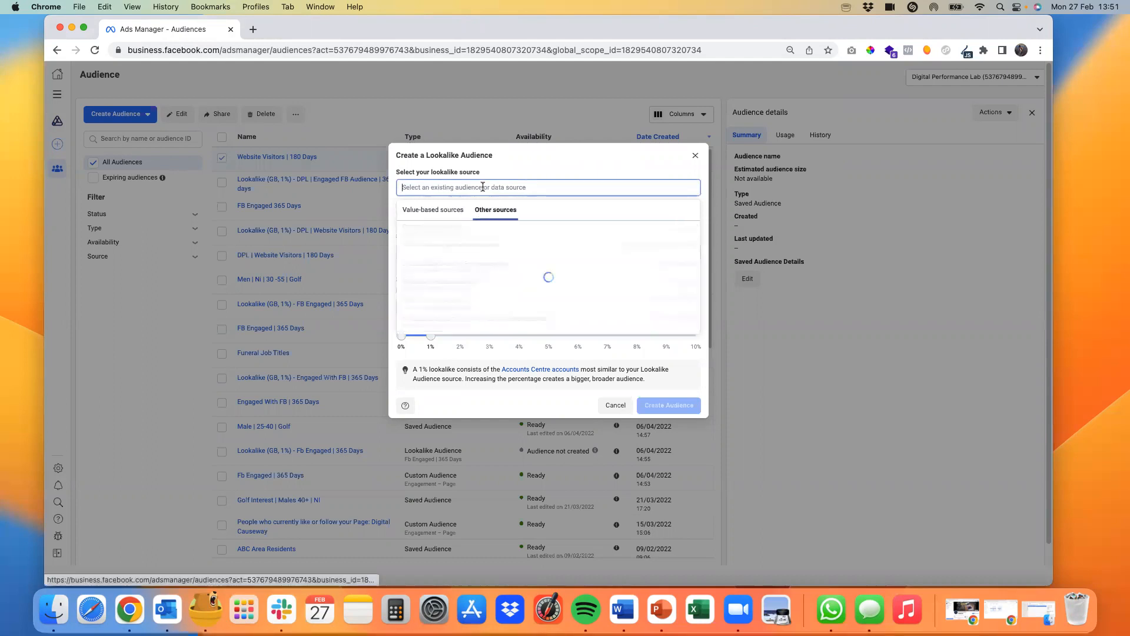
type("website visi")
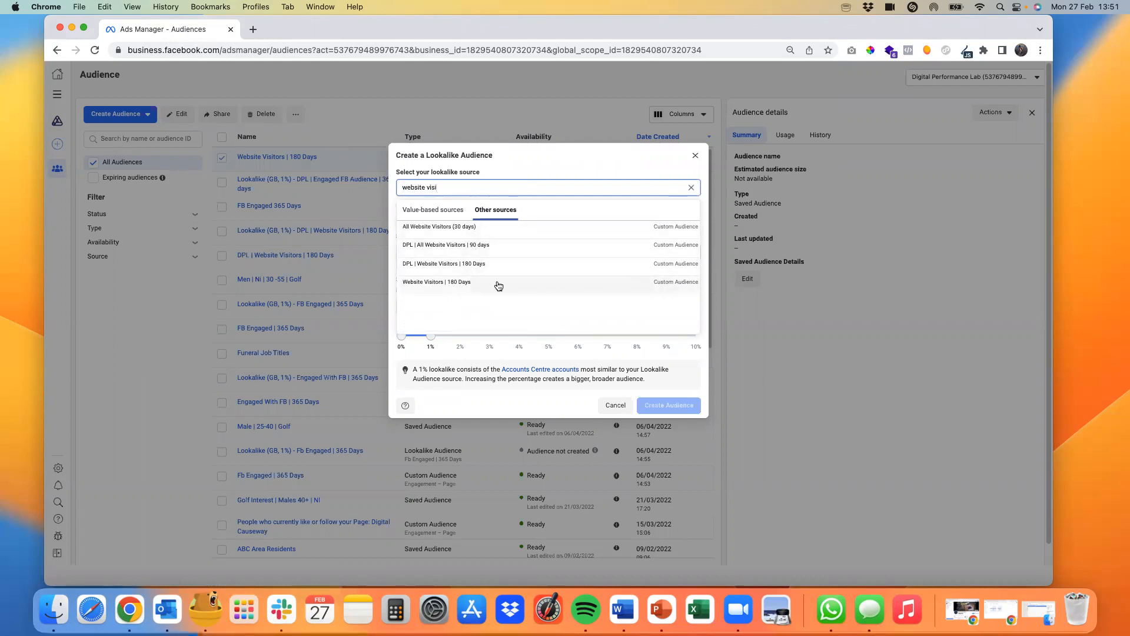
left_click(415, 287)
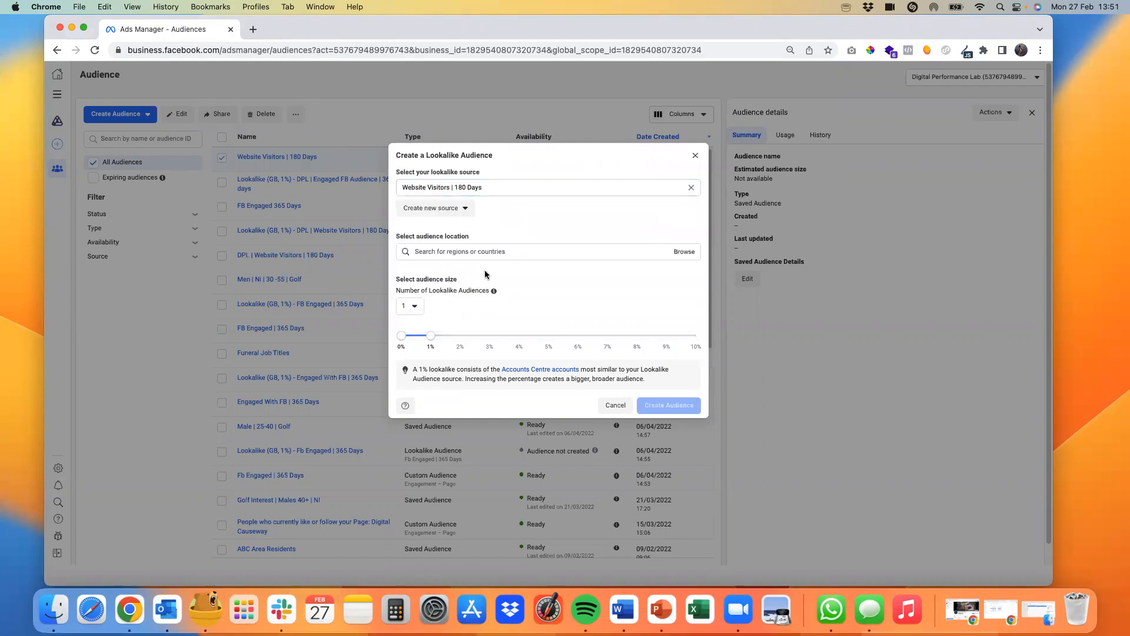
Step: Set the lookalike audience's location to United Kingdom
left_click(449, 251)
type("united kingdom")
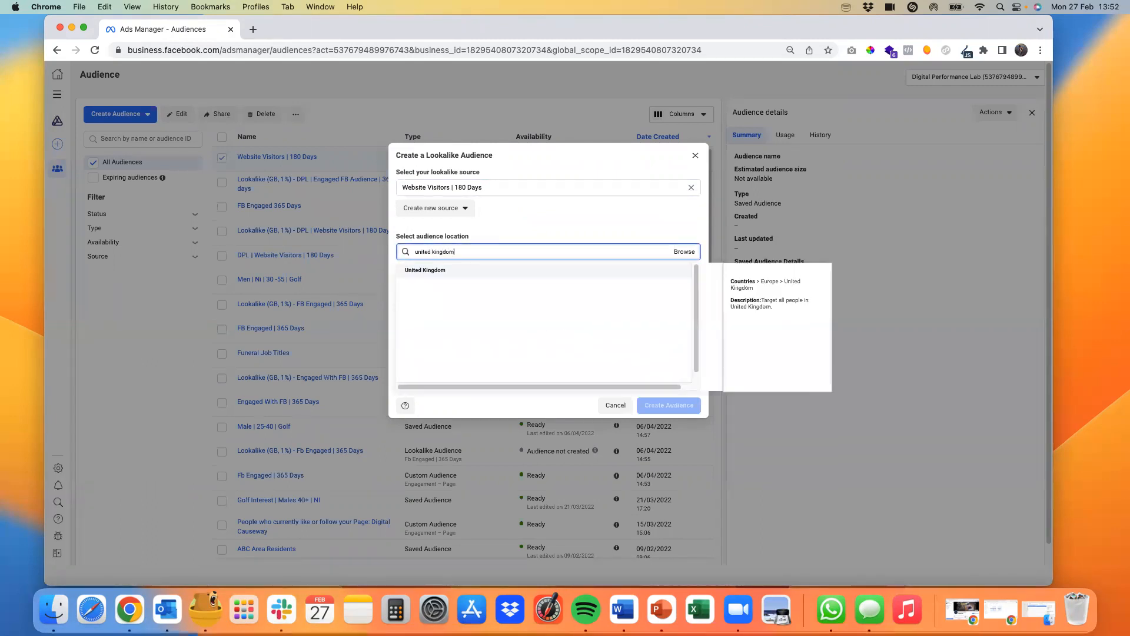
left_click(464, 270)
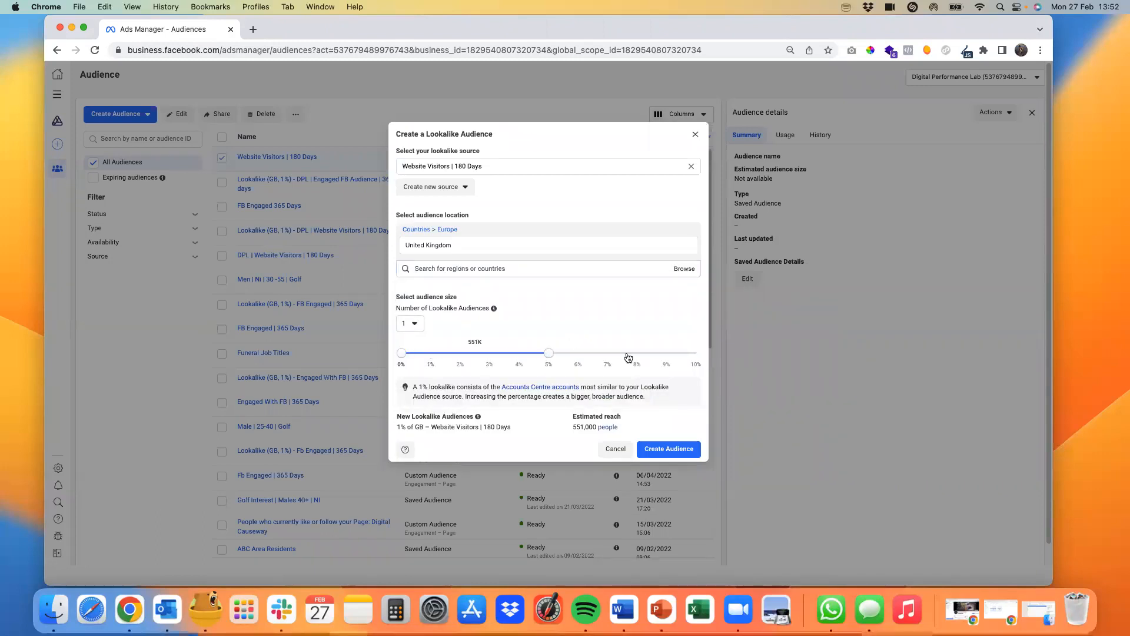
Step: Try larger lookalike audience sizes up to 10%, and return the size to 1%
left_click_drag(697, 353, 432, 354)
left_click_drag(527, 359, 582, 358)
left_click_drag(697, 362, 701, 359)
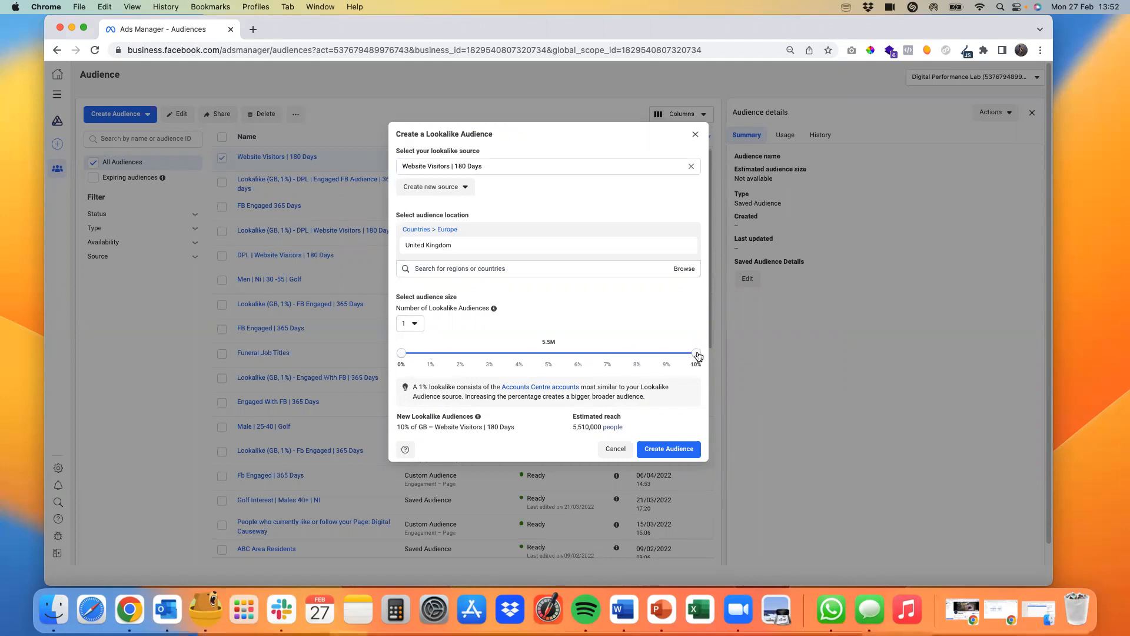
left_click_drag(698, 356, 432, 361)
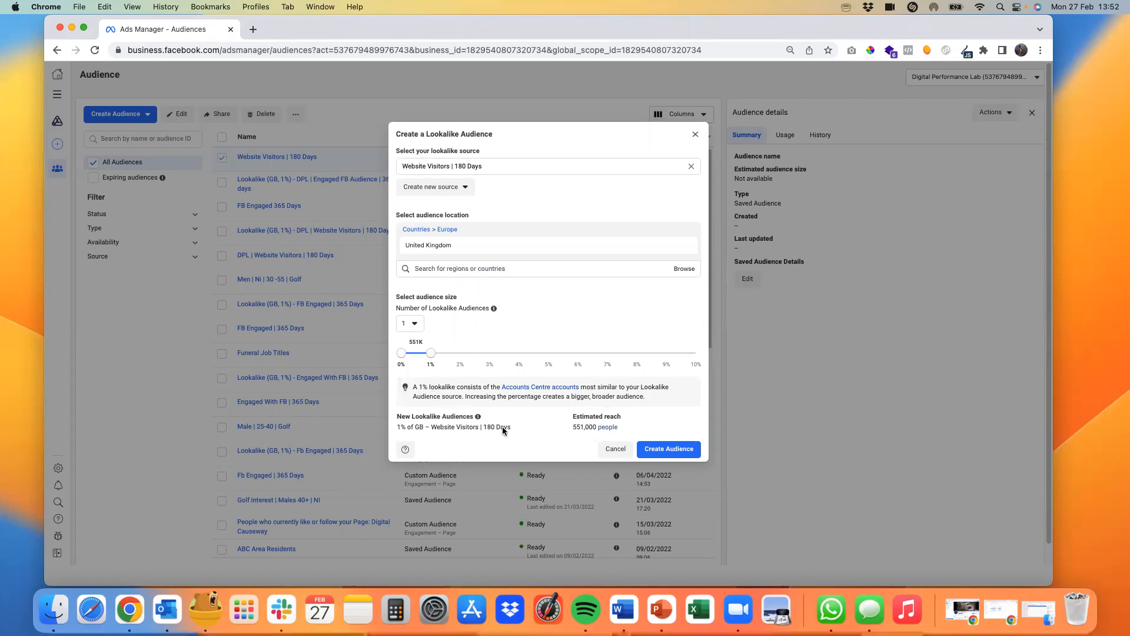
Step: Create the 1% United Kingdom lookalike audience and check its entry in the audience list
left_click(675, 447)
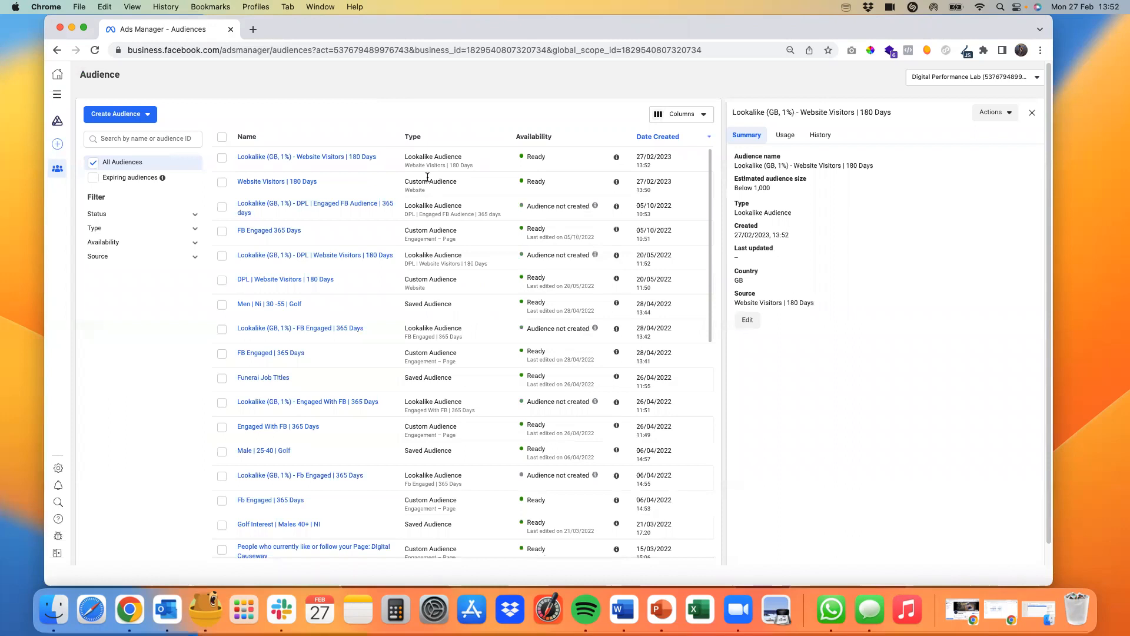
mouse_move(348, 157)
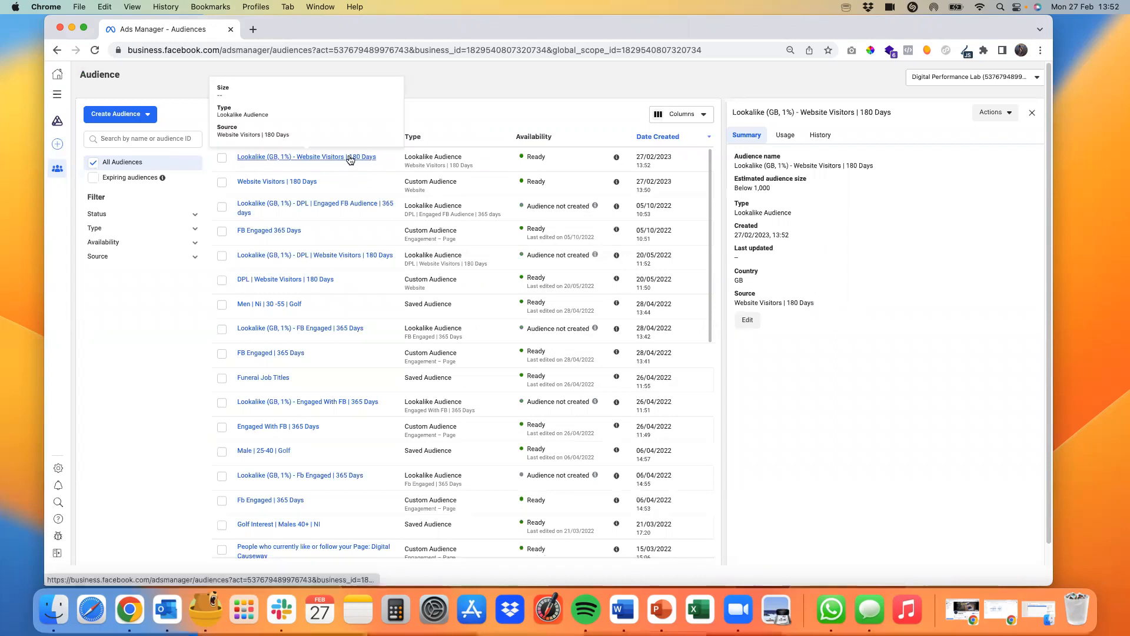
Step: Start a new saved audience and name it "Men | 18-35 | Golf | NI"
left_click(139, 122)
left_click(122, 176)
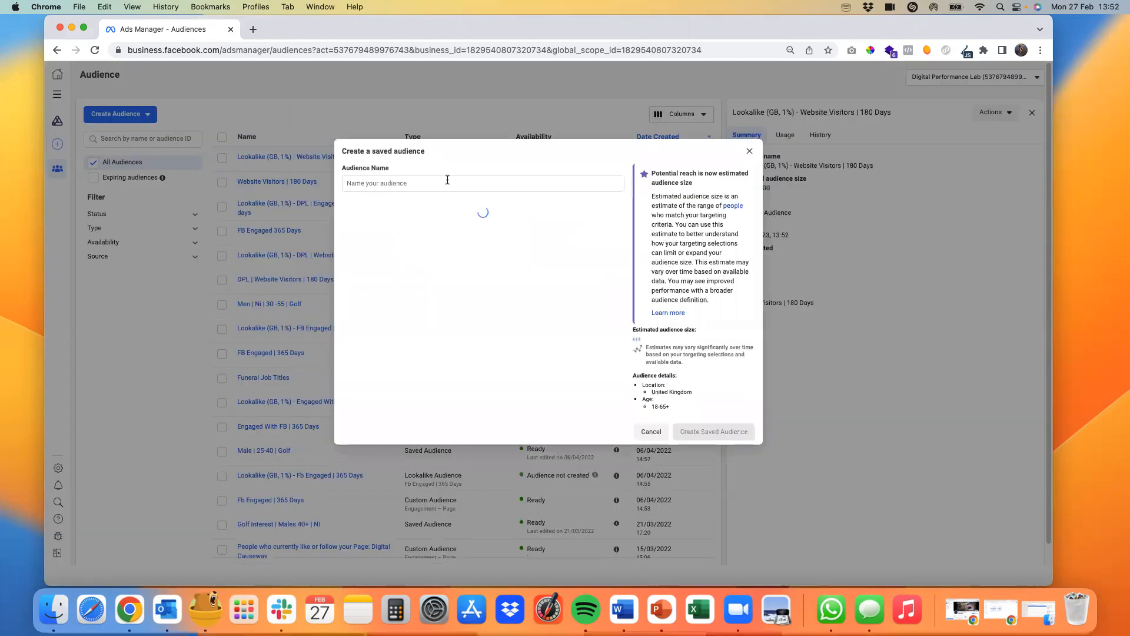
left_click(391, 147)
type("Men")
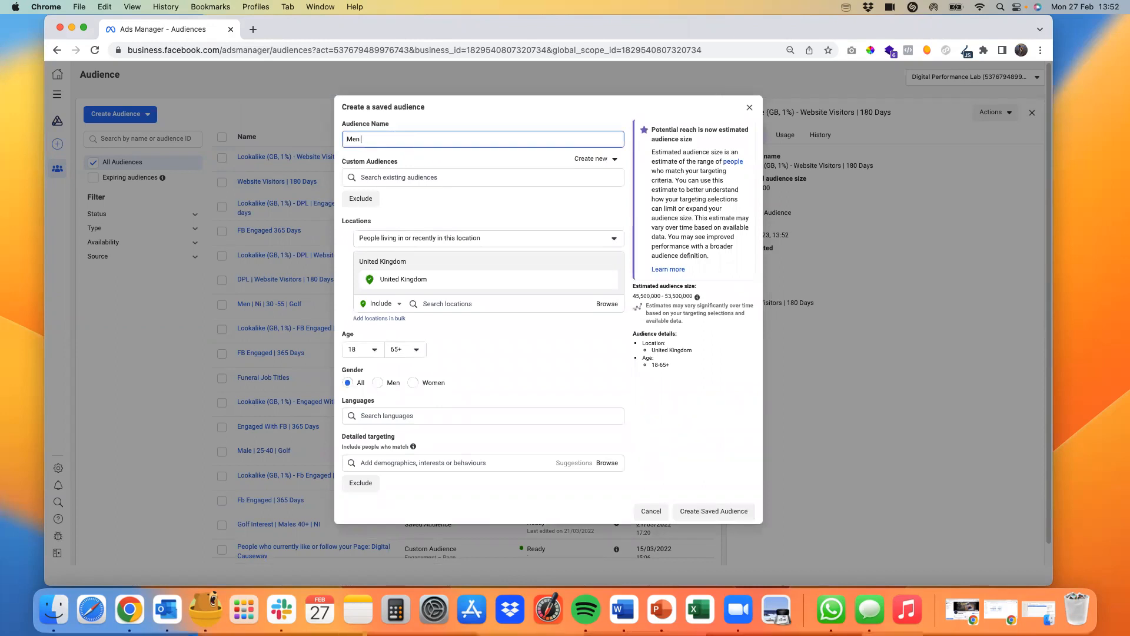
type(" | 18-35 | Golf \"")
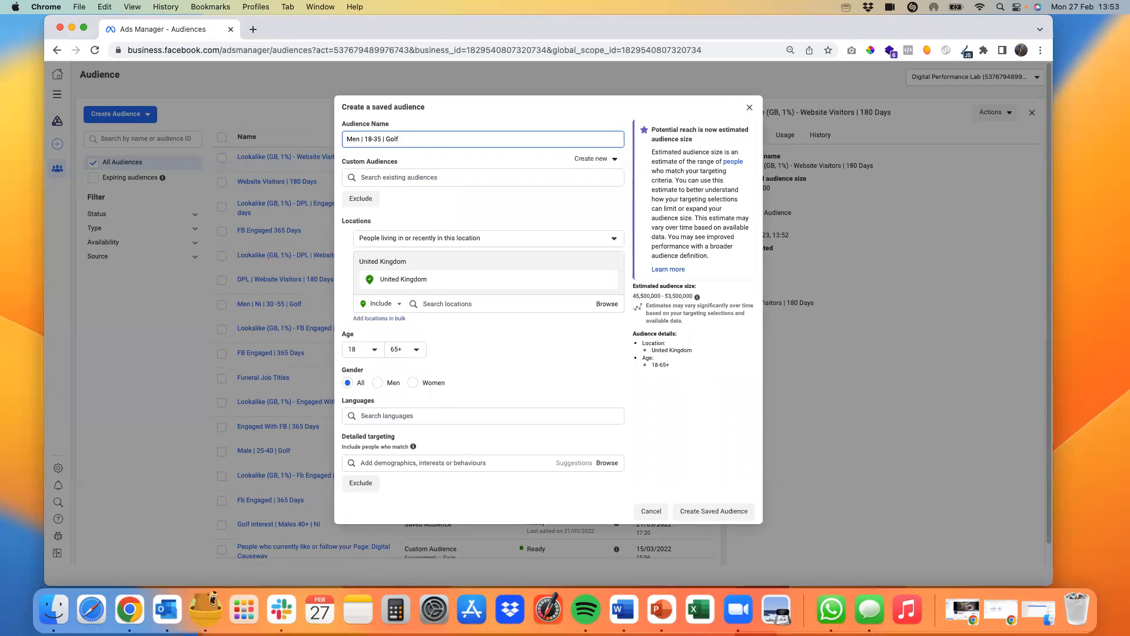
type(" NI")
Step: Set the saved audience's location to the county Northern Ireland in the United Kingdom
left_click(566, 305)
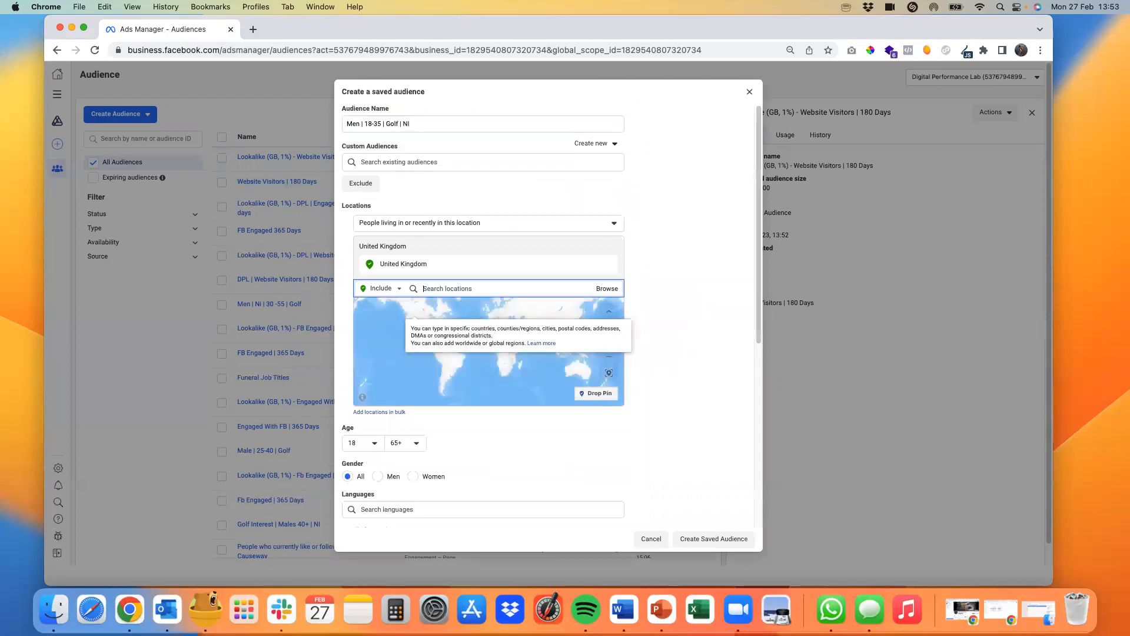
type("northern ur")
key("BackSpace")
key("BackSpace")
type("ireland")
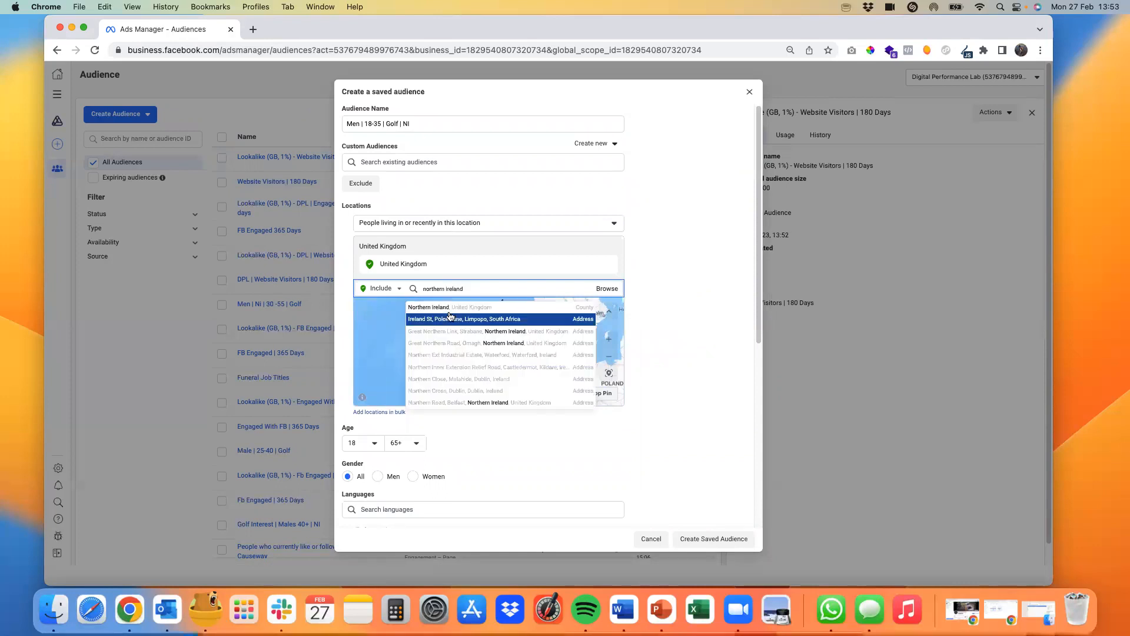
left_click(443, 307)
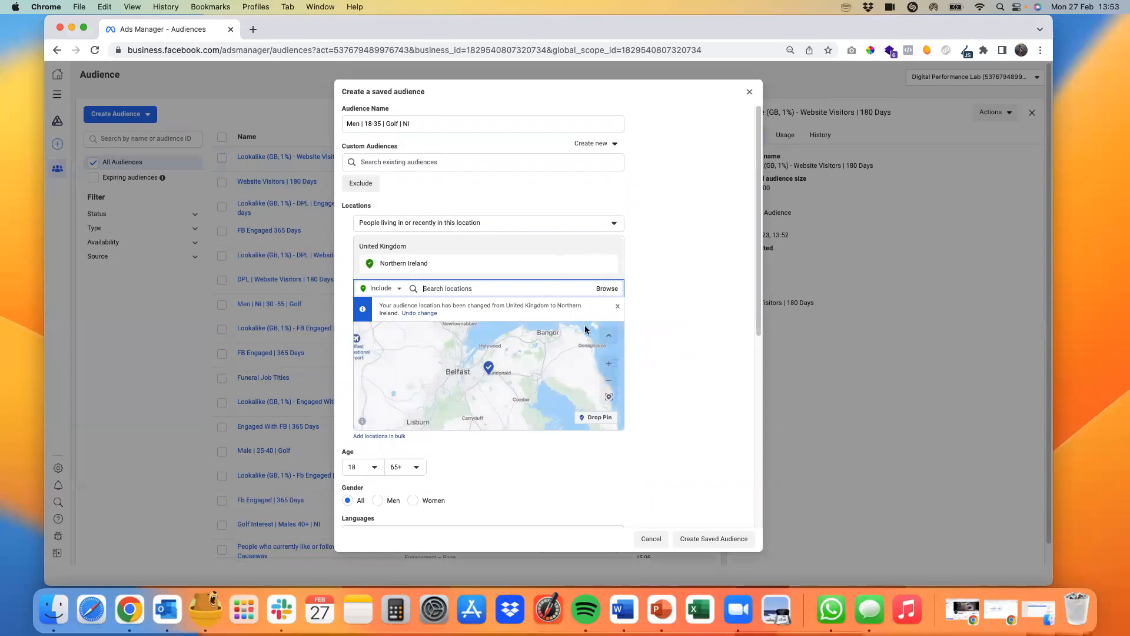
Step: Set the saved audience's maximum age to 35 and restrict its gender to men
scroll(690, 395, "down", 3)
left_click(405, 372)
scroll(417, 453, "up", 10)
scroll(419, 477, "down", 3)
left_click(411, 495)
left_click(383, 407)
Step: Add the interest "Golf (sport)" to the detailed targeting and review the estimated audience size and details
scroll(524, 416, "down", 4)
left_click(405, 358)
type("golf")
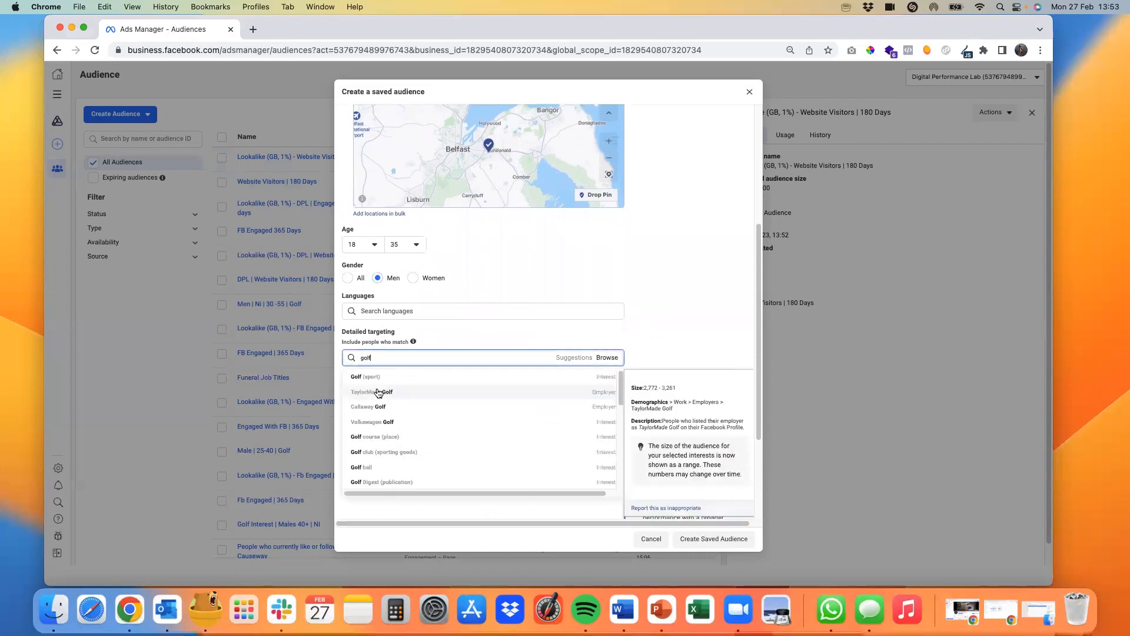
left_click(368, 377)
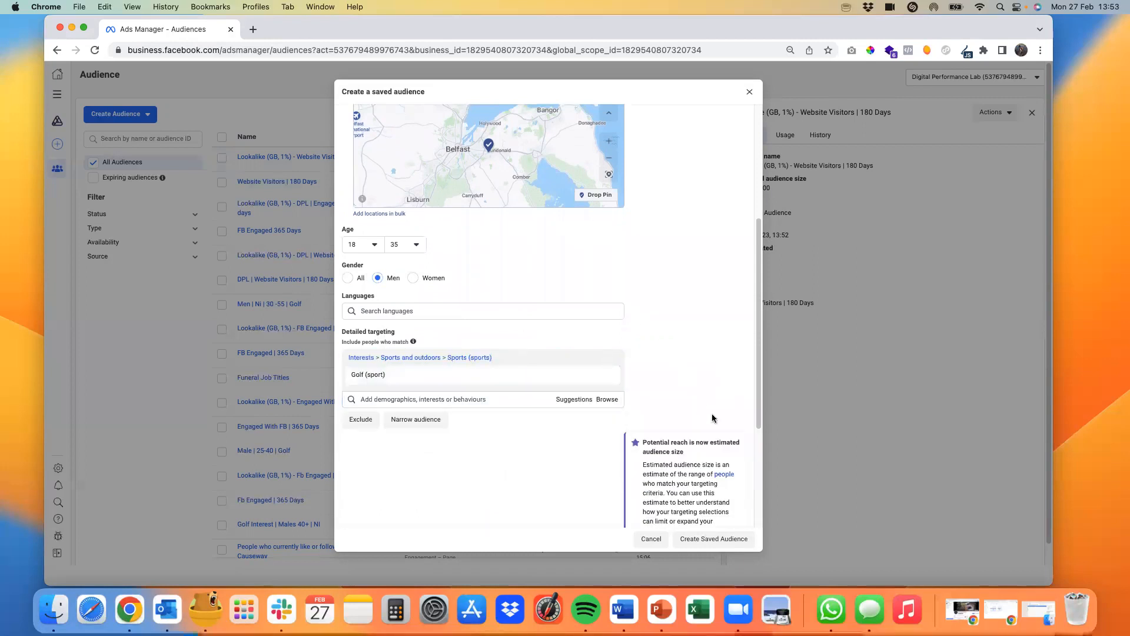
scroll(712, 418, "down", 3)
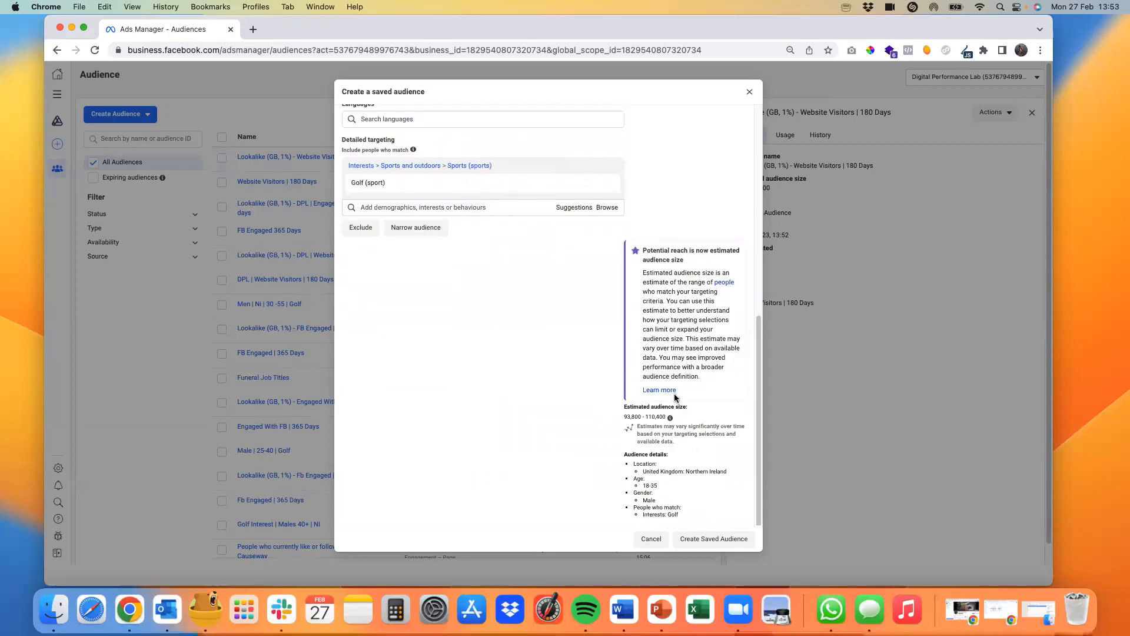